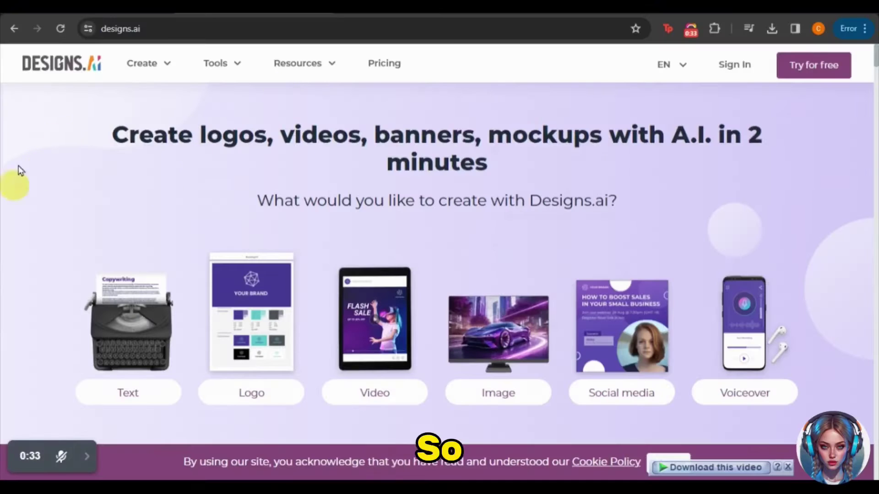
Accept the cookie notice and sign in to the Designs.ai free trial with the Google account
click(802, 73)
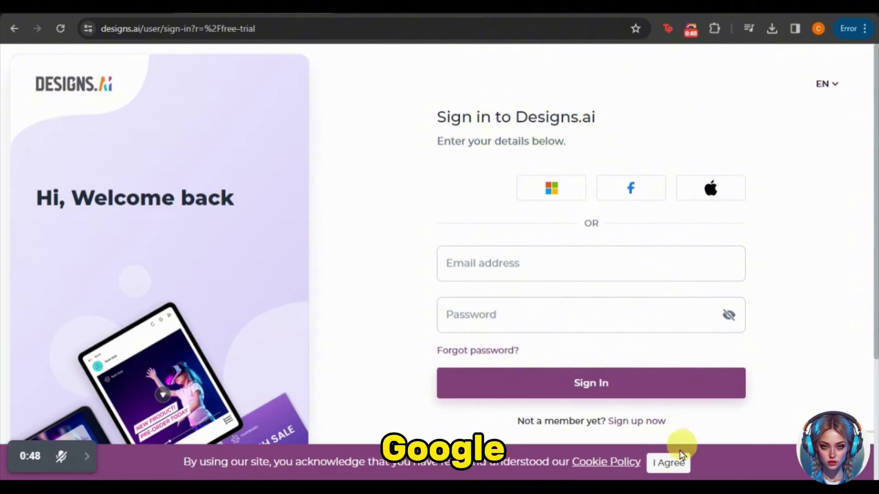
click(668, 462)
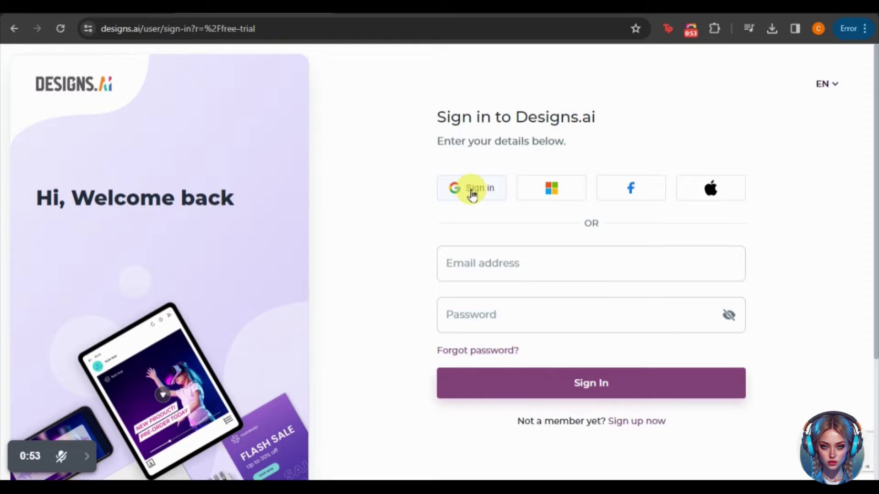
click(472, 194)
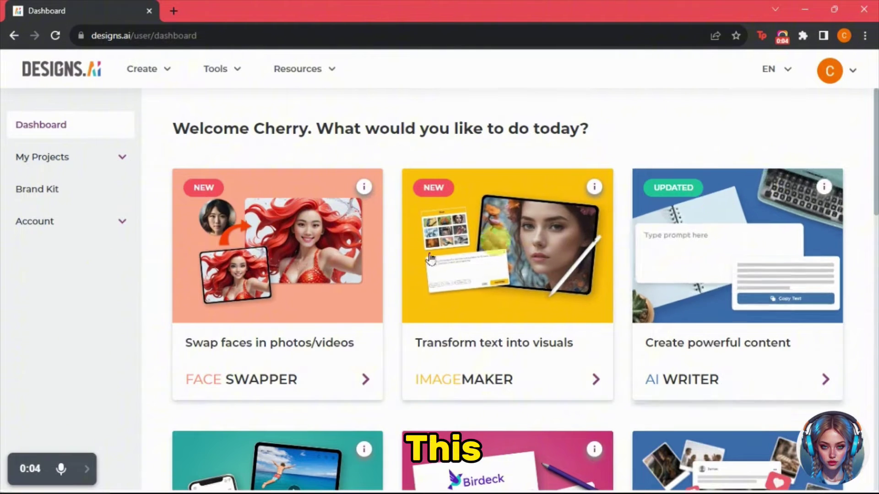
scroll(871, 128, down, 9)
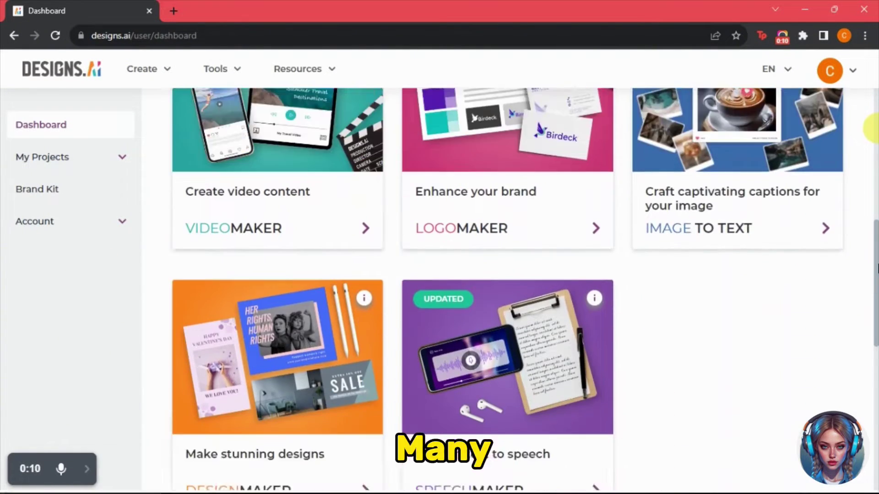
scroll(872, 128, up, 9)
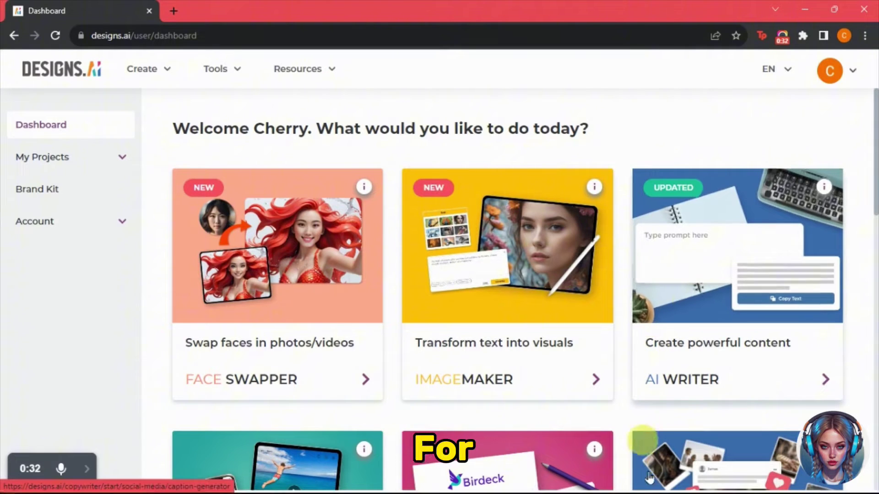
Switch to the WPS document and highlight the full story text from the first to the last paragraph
click(611, 478)
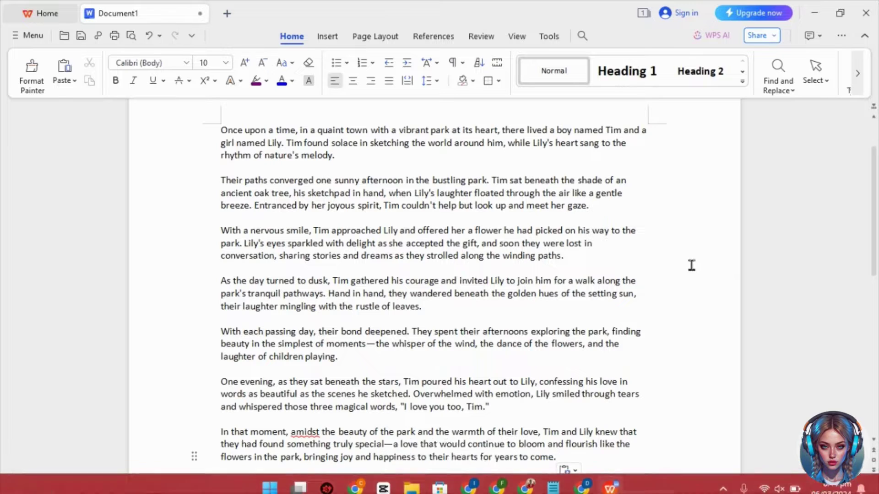
drag(227, 130, 556, 458)
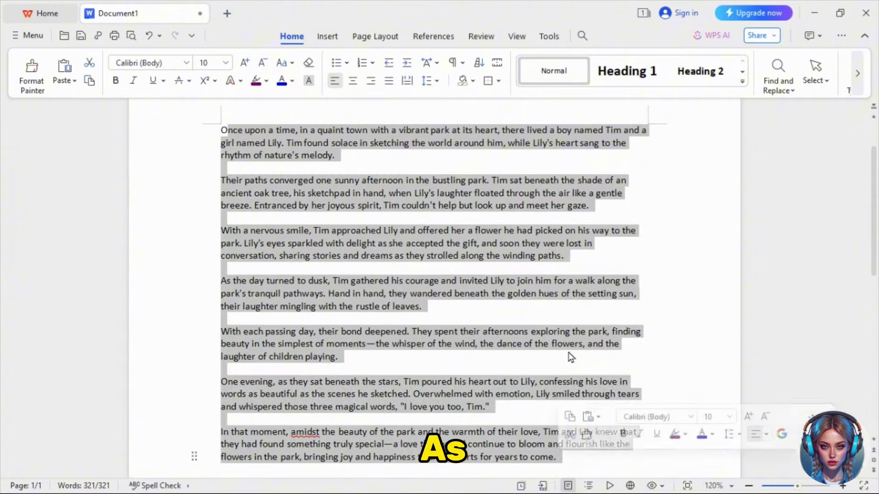
click(538, 268)
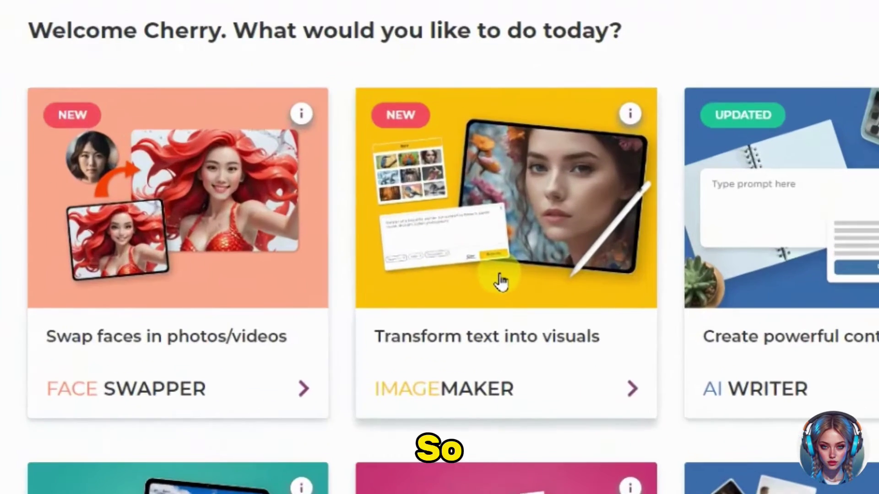
Open the ImageMaker tool in Designs.ai and set the image style to Anime
click(502, 278)
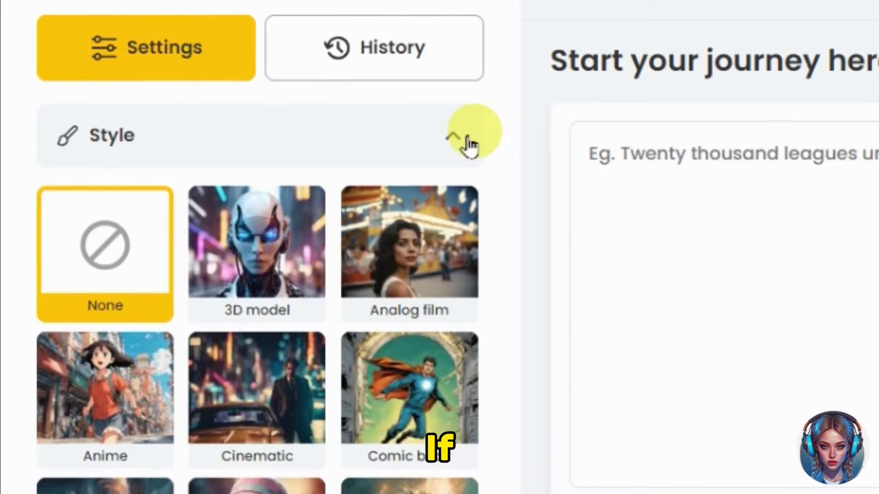
click(273, 196)
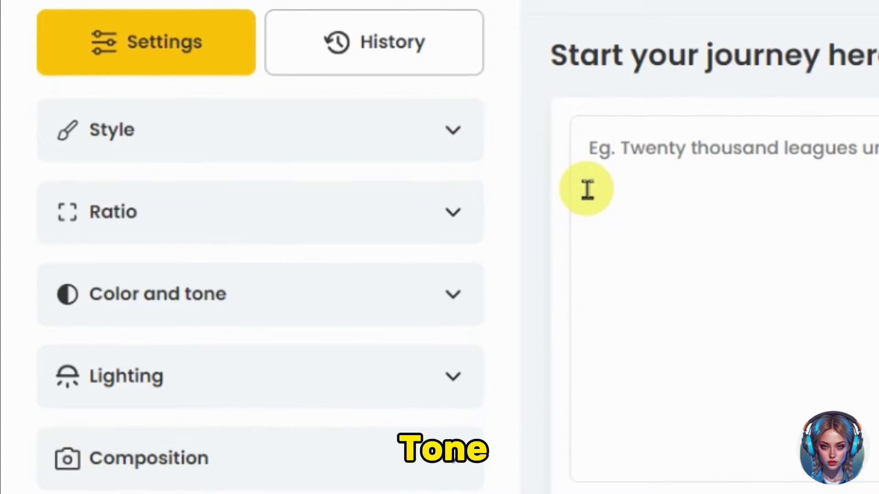
click(437, 149)
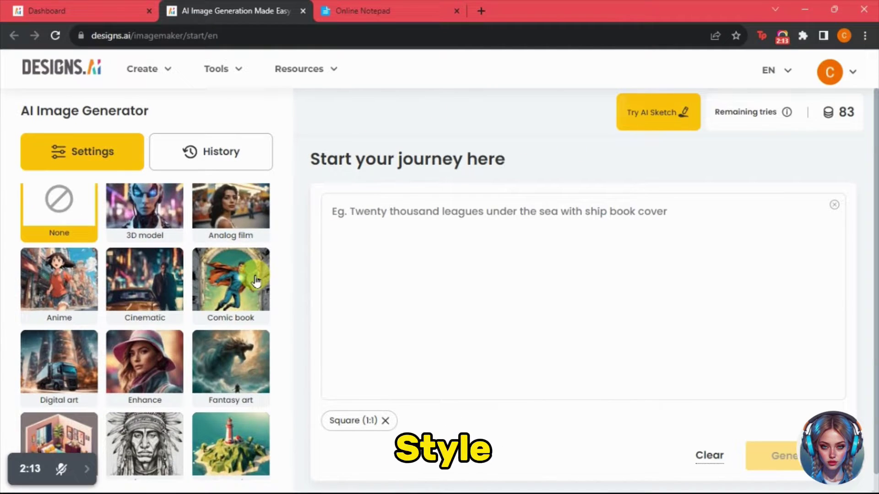
scroll(266, 281, down, 3)
scroll(266, 283, down, 5)
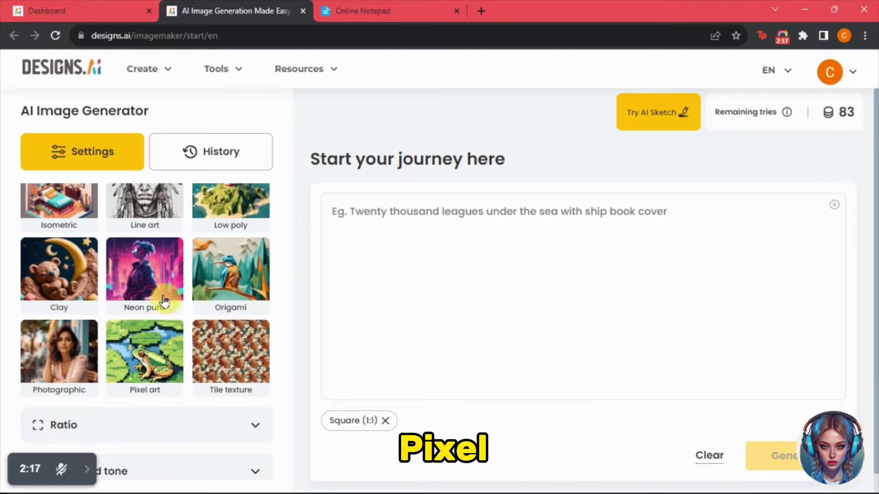
scroll(238, 289, up, 2)
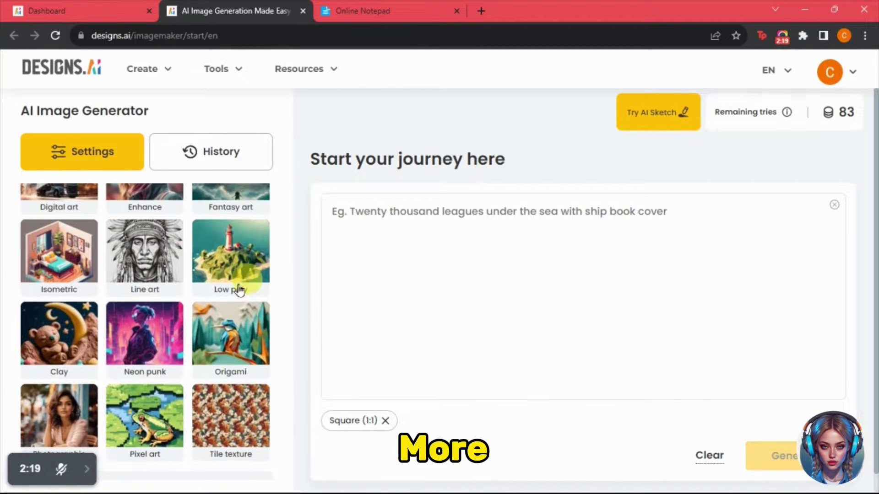
scroll(288, 249, up, 2)
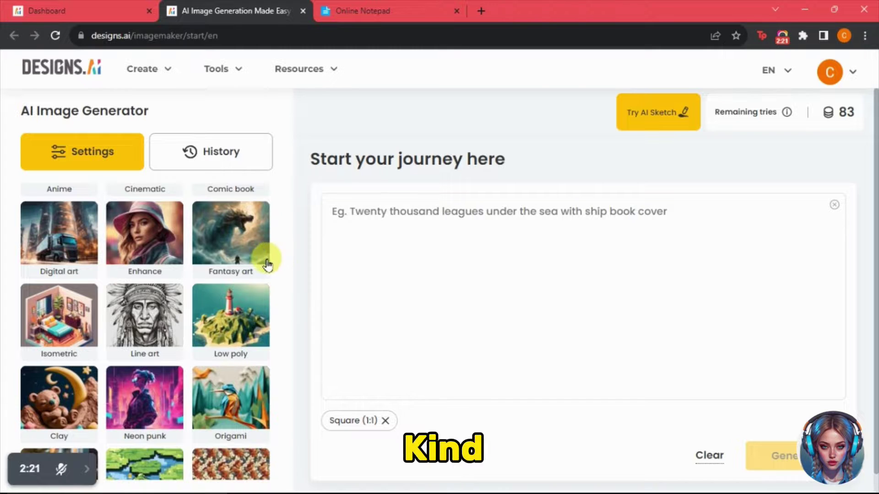
scroll(268, 262, up, 2)
scroll(259, 264, up, 2)
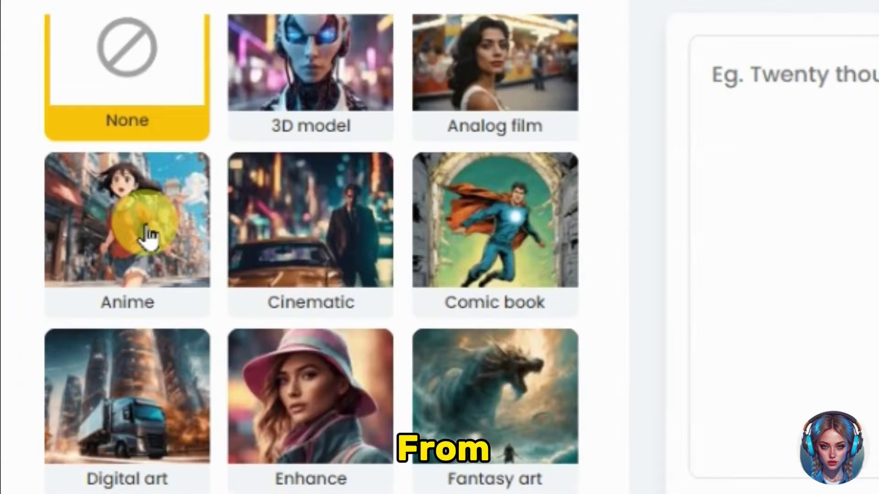
click(144, 233)
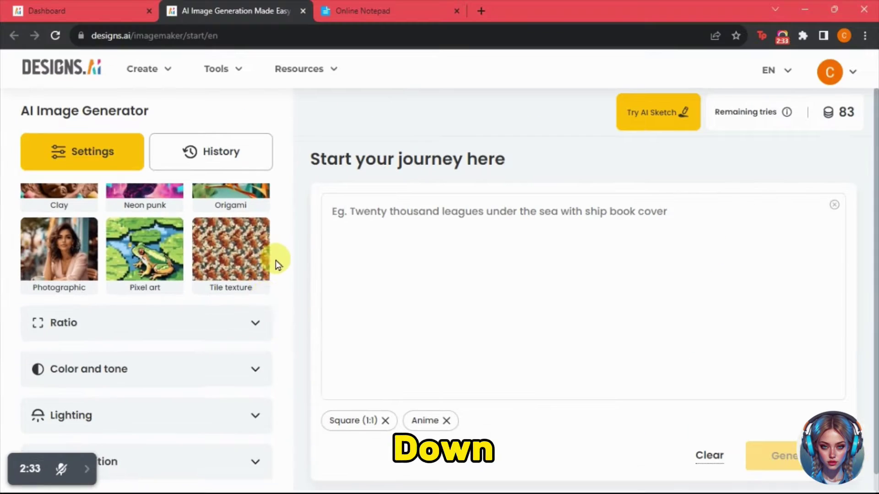
Set the image ratio to 16:9
click(253, 320)
scroll(282, 263, down, 3)
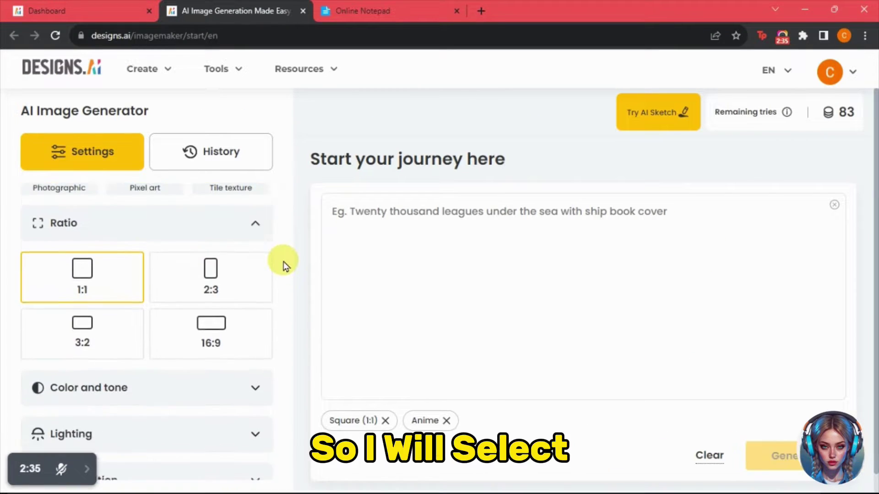
click(211, 316)
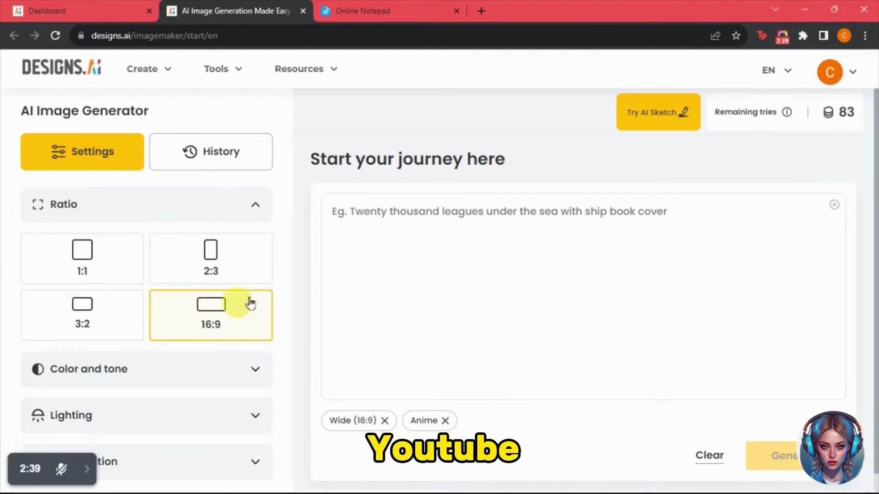
Set the image's color and tone to Vibrant colors
click(252, 371)
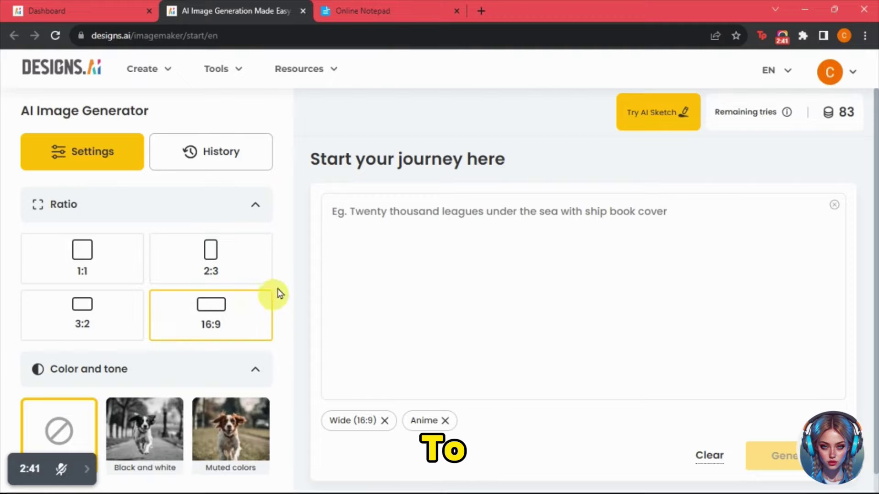
scroll(288, 275, down, 3)
scroll(291, 276, down, 1)
scroll(292, 277, up, 1)
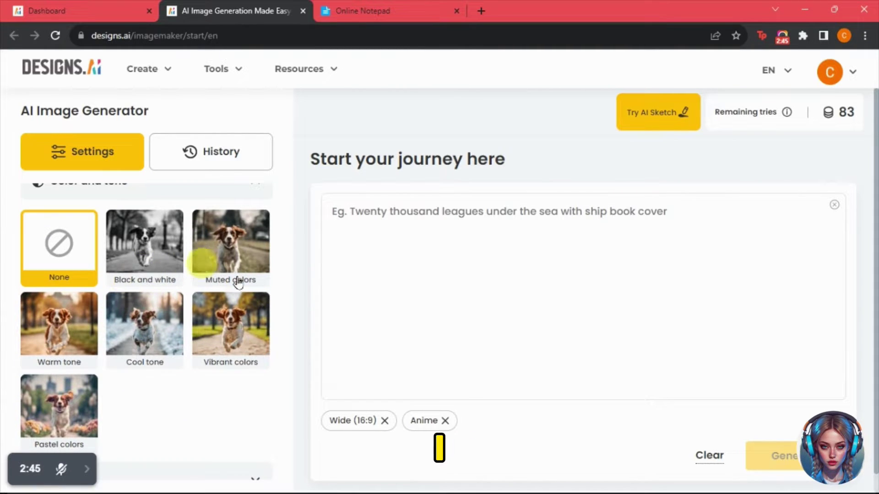
click(249, 316)
scroll(251, 351, down, 3)
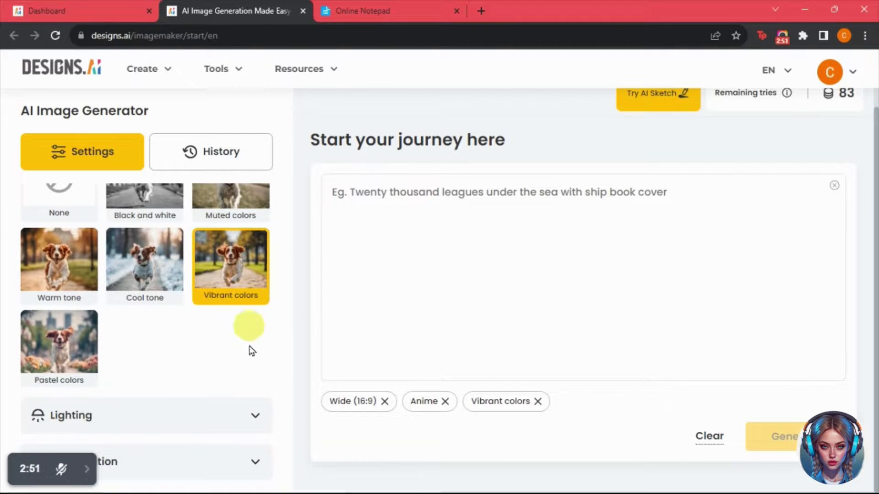
Try the Dramatic lighting option, and settle on Sunlight for the image
click(255, 410)
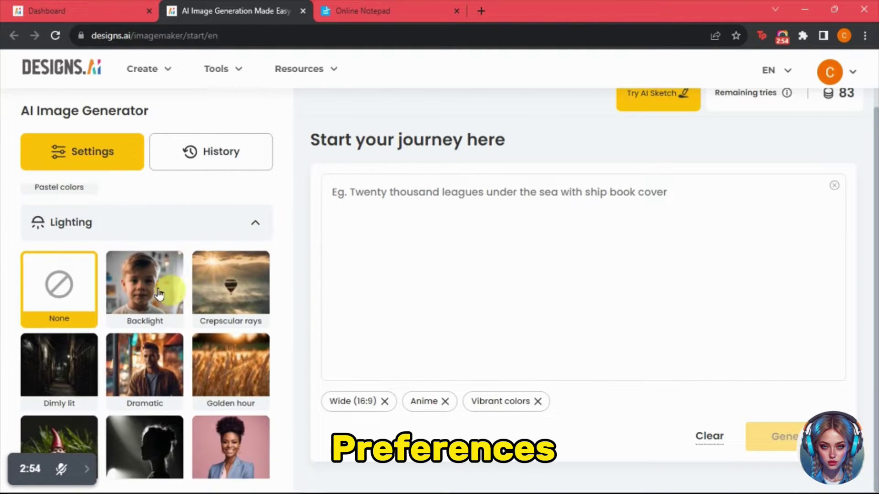
scroll(159, 293, down, 1)
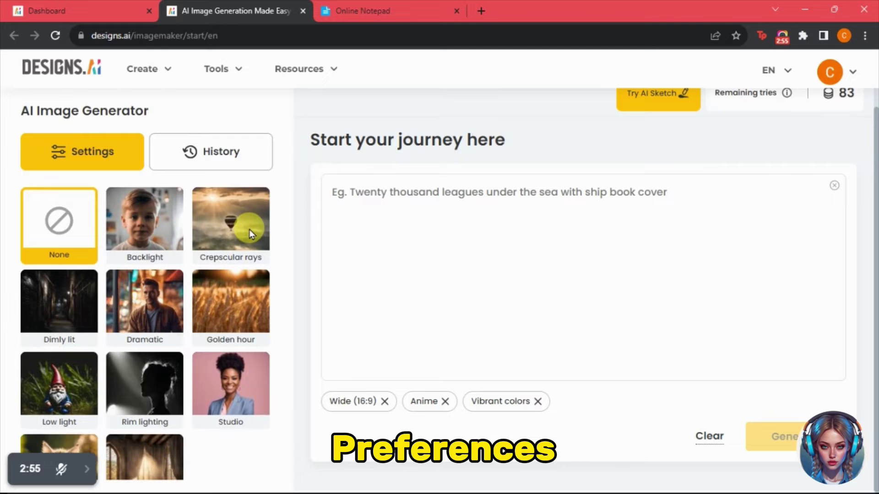
click(158, 295)
scroll(270, 292, down, 1)
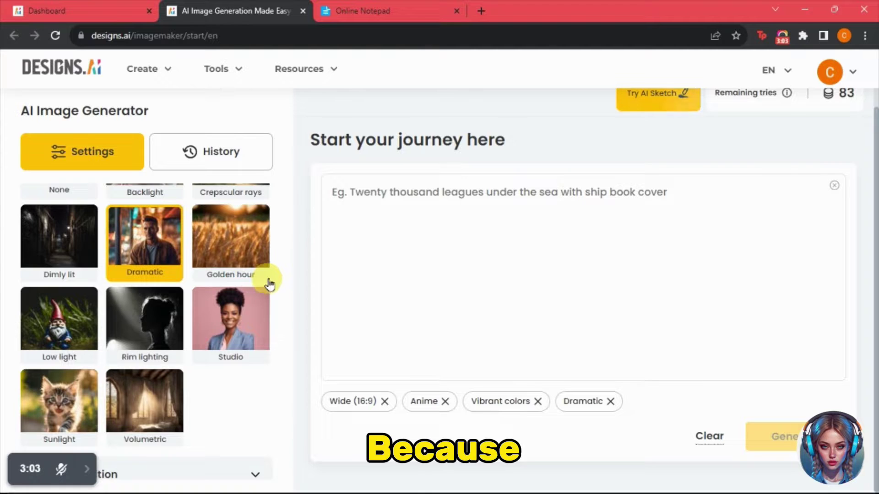
click(59, 402)
Look over the Composition options and review the chosen image settings up to the style
scroll(276, 449, down, 1)
click(268, 457)
scroll(224, 305, down, 1)
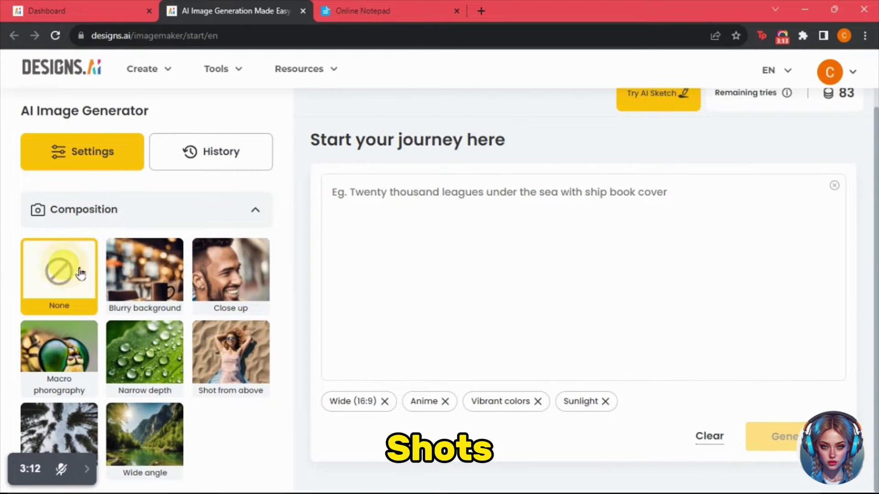
scroll(233, 275, up, 10)
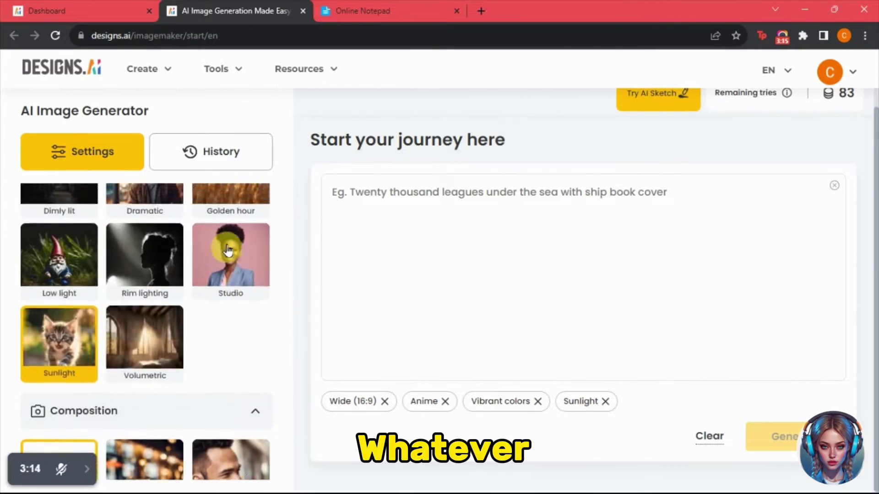
scroll(259, 217, up, 6)
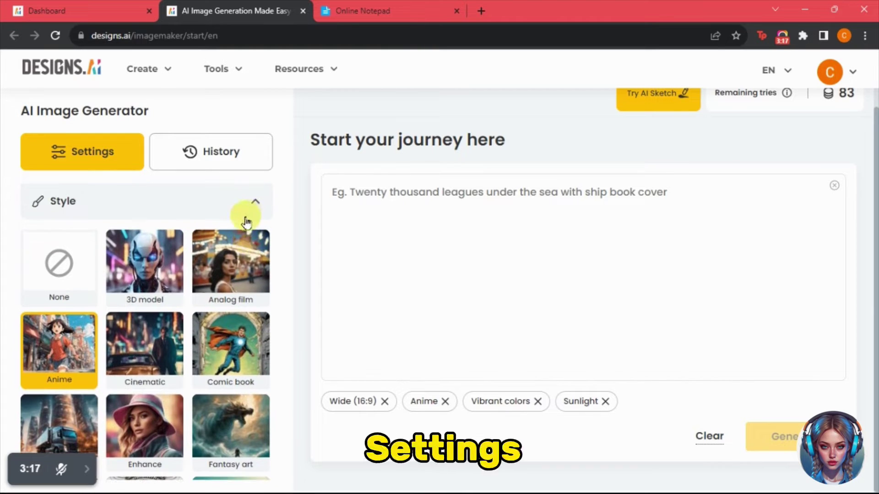
Enter the image prompt "a young handsome boy, brown hair, blue eyes, sketching in a vibrant park"
click(445, 218)
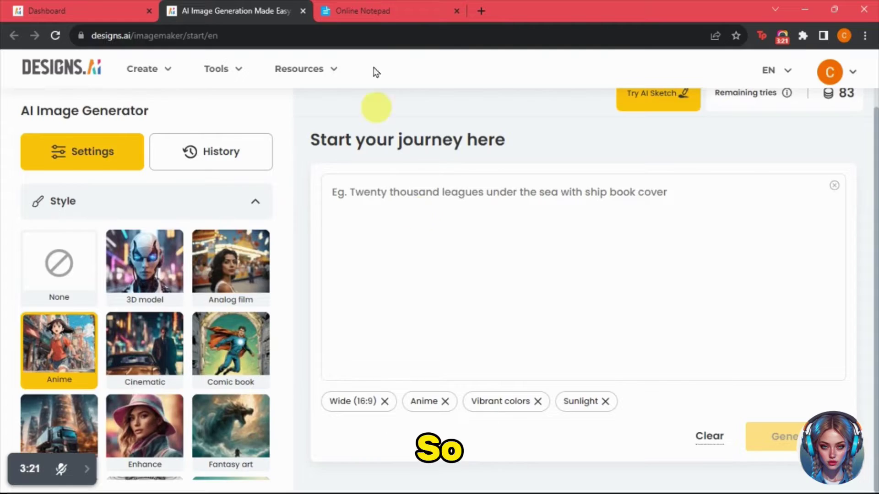
click(366, 10)
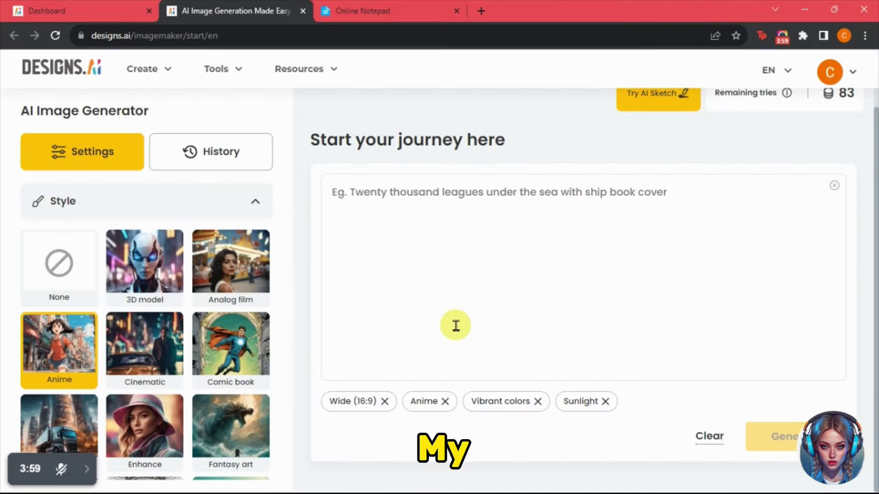
text(a young hand)
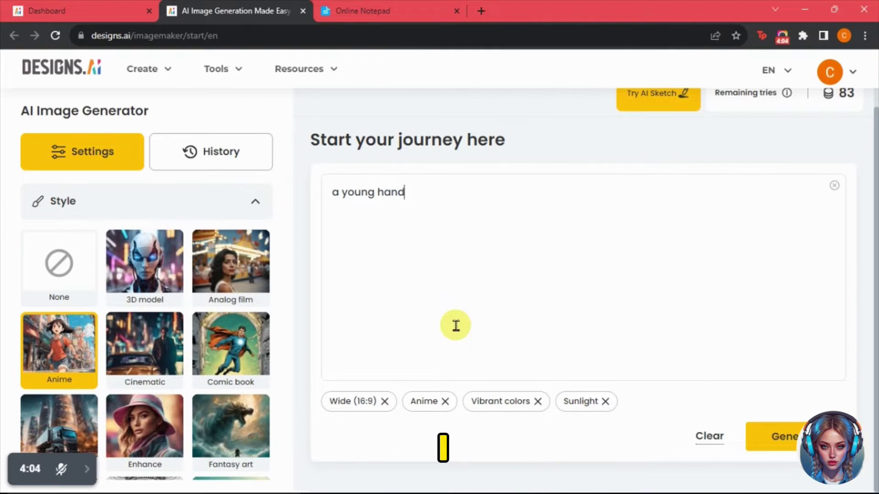
text(some boy, brown hair, blue eyes, sketching in a vibrant park)
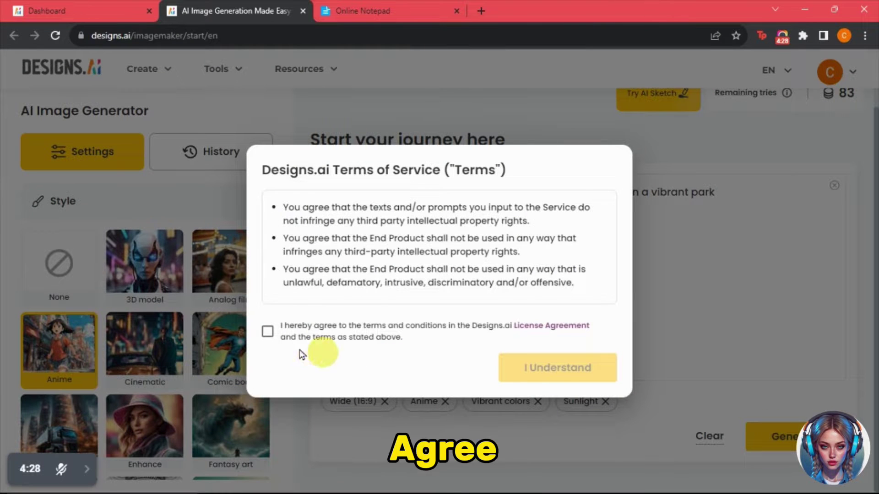
Agree to the Designs.ai terms of service for the image generation and download the generated picture of the boy
click(268, 331)
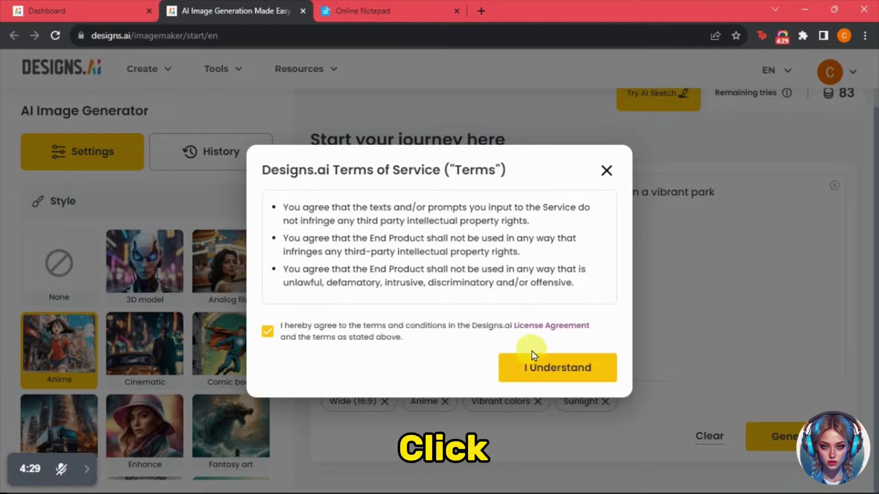
click(554, 366)
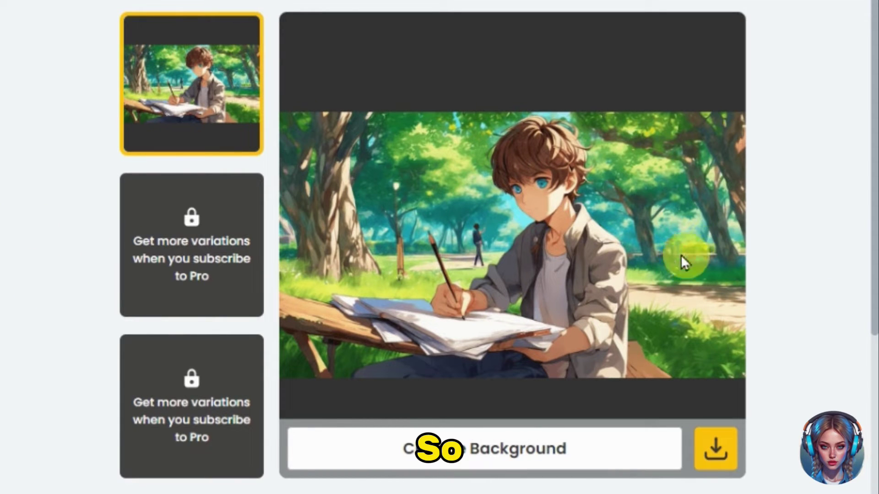
click(716, 449)
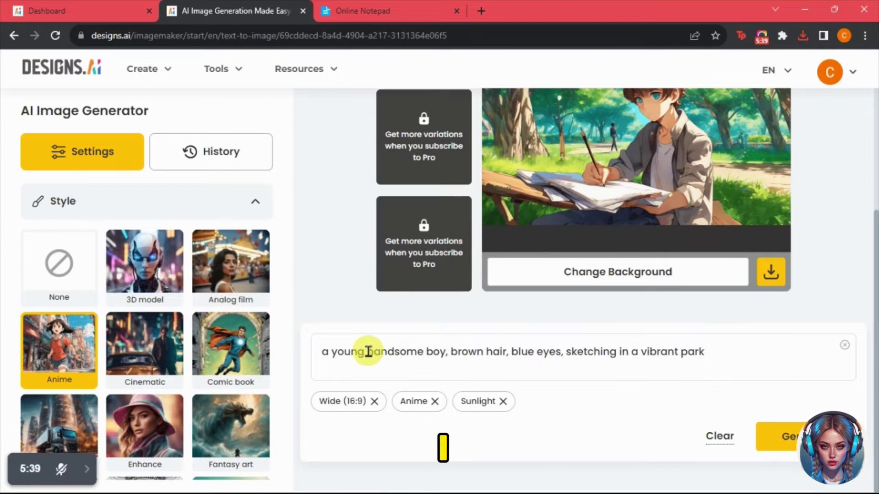
Replace "handsome boy" with the correctly spelled "beautiful girl" in the image prompt
drag(368, 351, 449, 352)
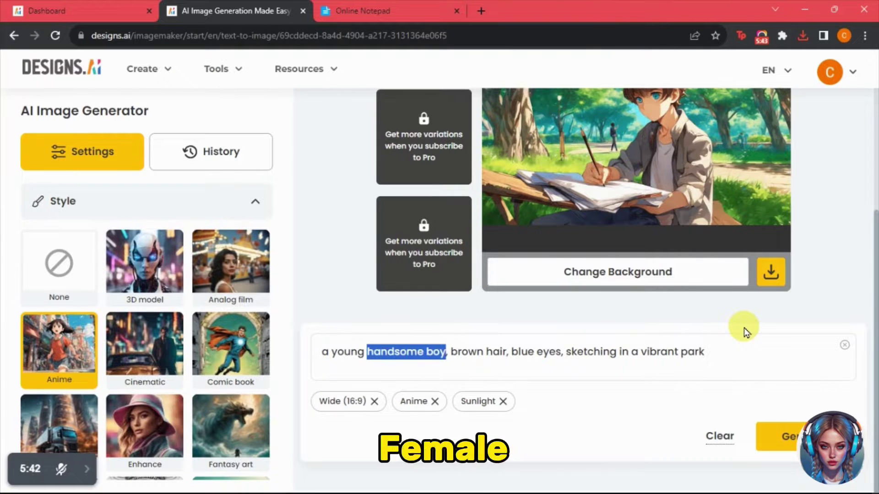
text(beautuful girl)
right_click(414, 354)
click(439, 164)
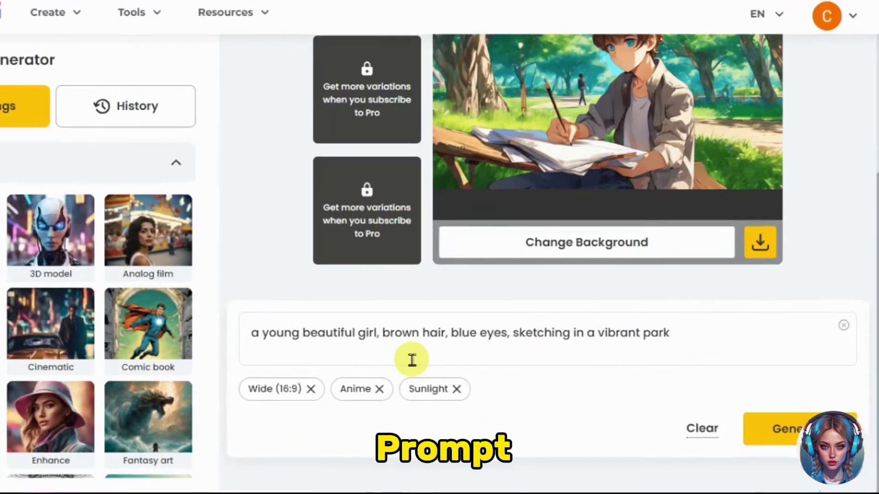
triple_click(499, 354)
right_click(499, 355)
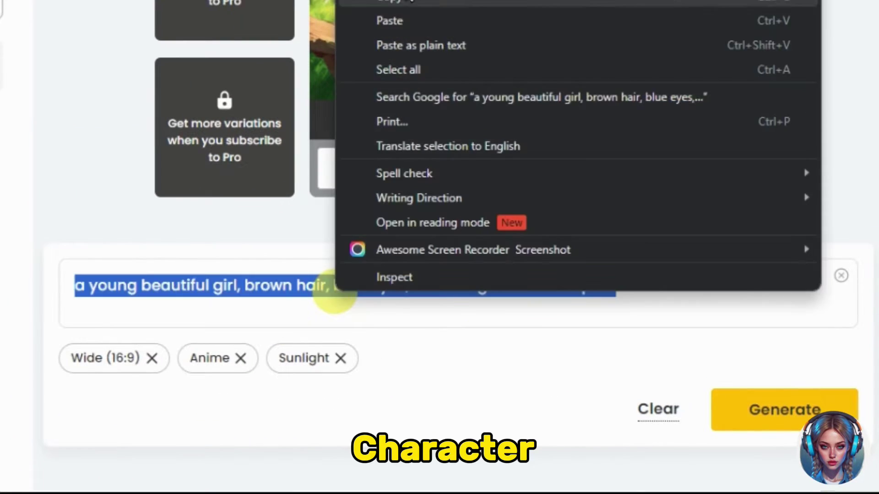
click(394, 285)
Rework the rest of the prompt to "blonde hair, green eyes, singing and dancing with joy in a vibrant park"
double_click(265, 285)
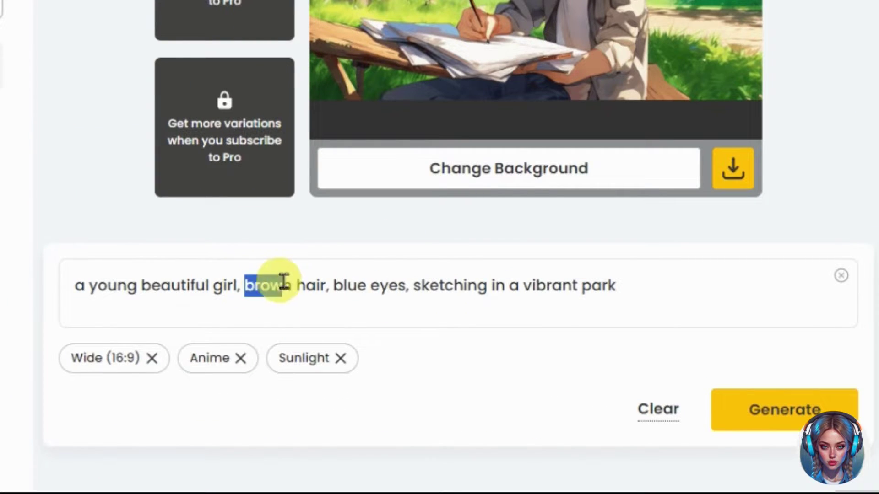
text(blonde)
double_click(367, 284)
text(green)
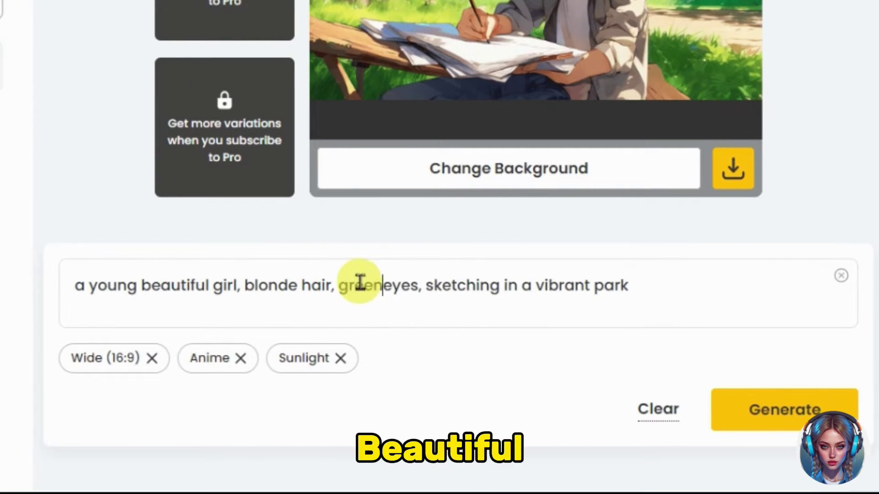
double_click(430, 284)
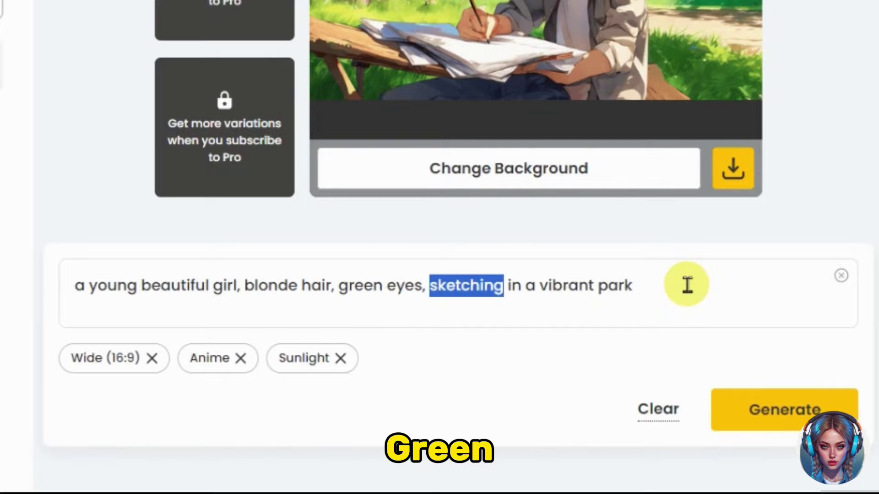
text(singing and dancing with joy)
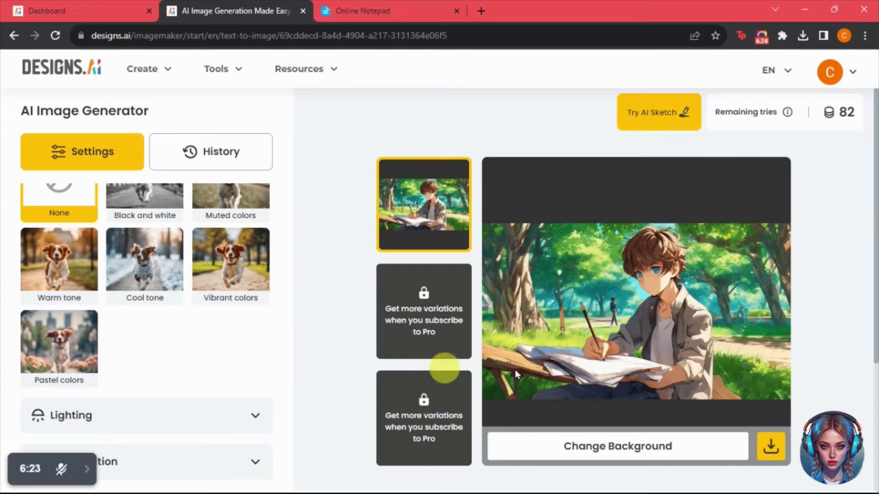
Generate the image from the girl prompt and download the resulting picture
scroll(515, 369, down, 4)
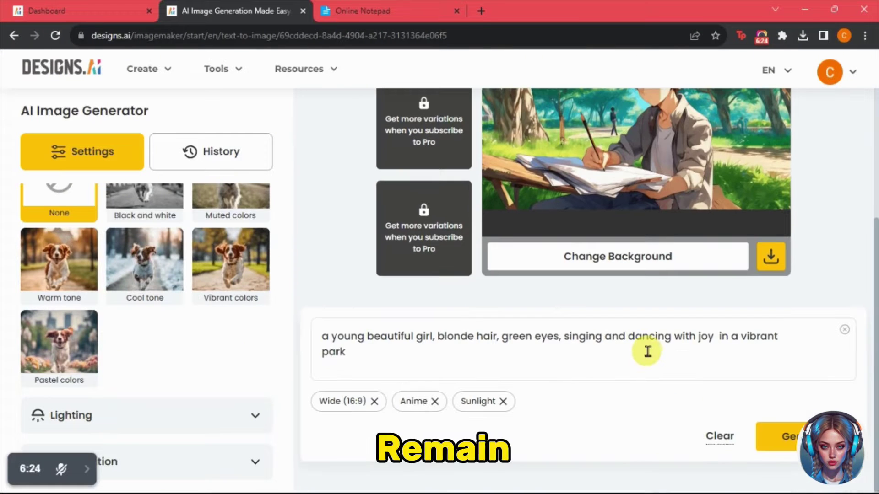
click(795, 440)
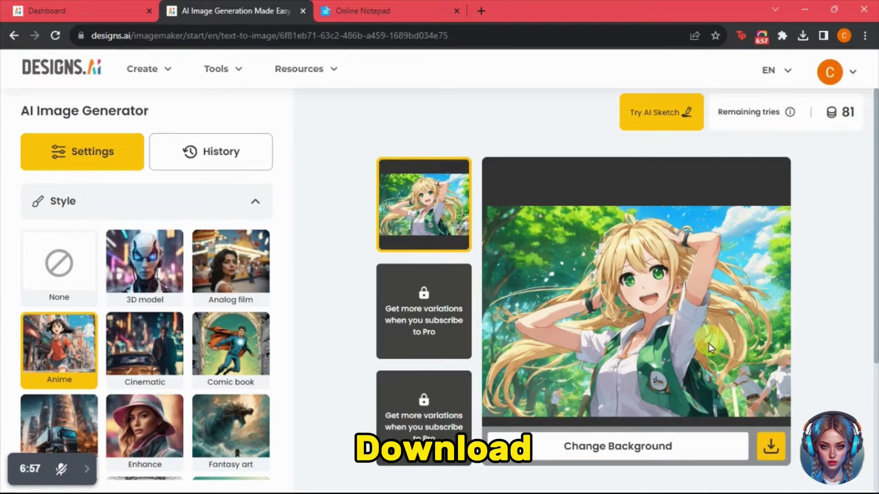
click(771, 446)
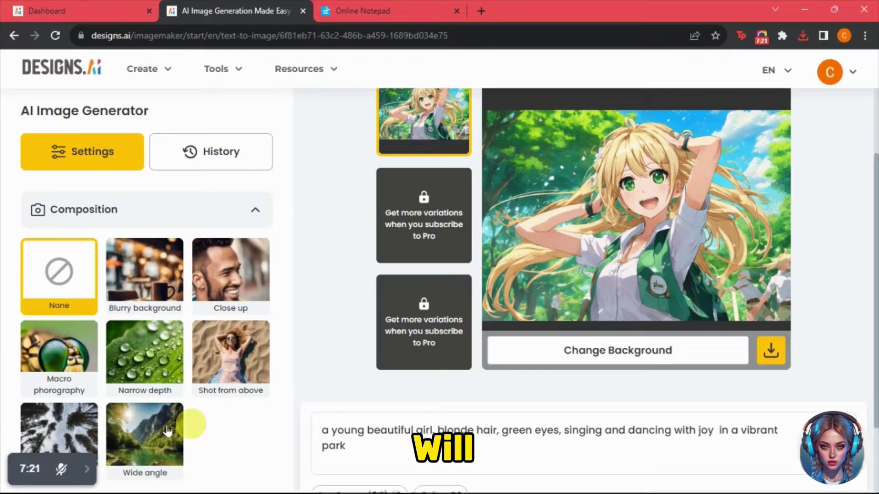
Apply the Wide angle composition and generate a new picture of the girl
click(158, 432)
scroll(608, 405, down, 2)
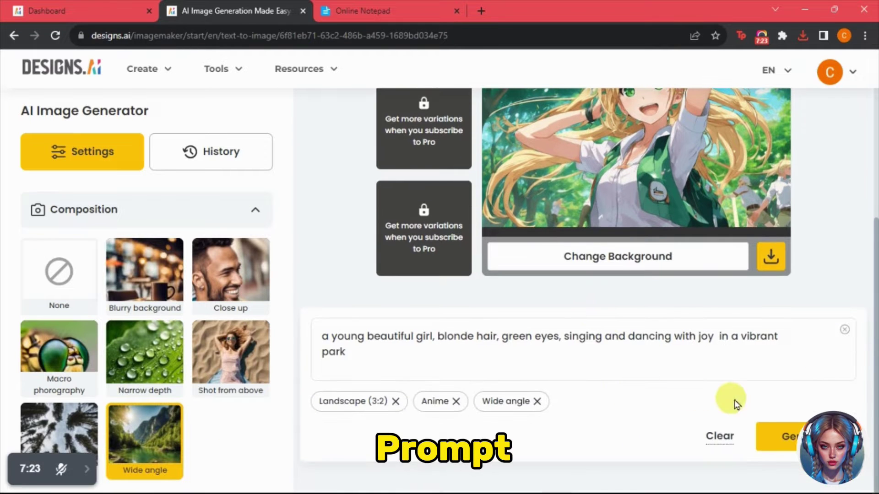
click(799, 428)
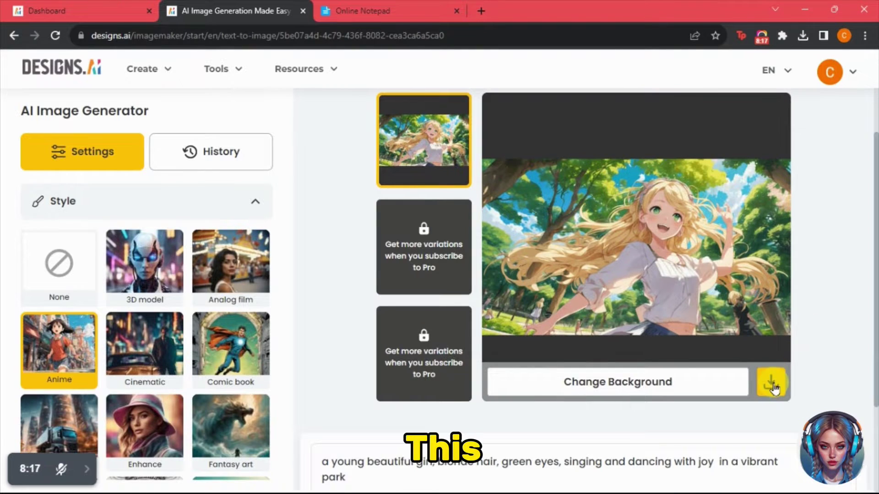
View the wide-angle girl picture enlarged in its own browser tab, close that tab and download the picture
click(771, 384)
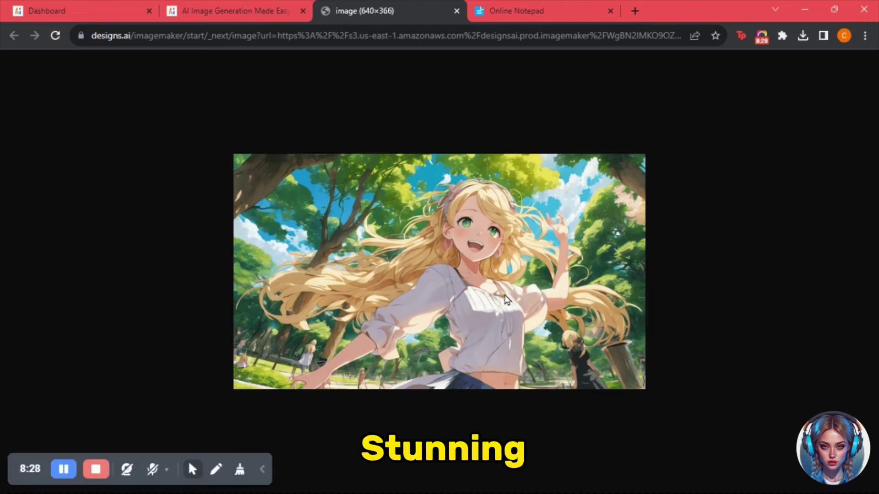
key(ctrl+plus)
key(ctrl+plus)
key(ctrl+plus)
key(ctrl+plus)
key(ctrl+minus)
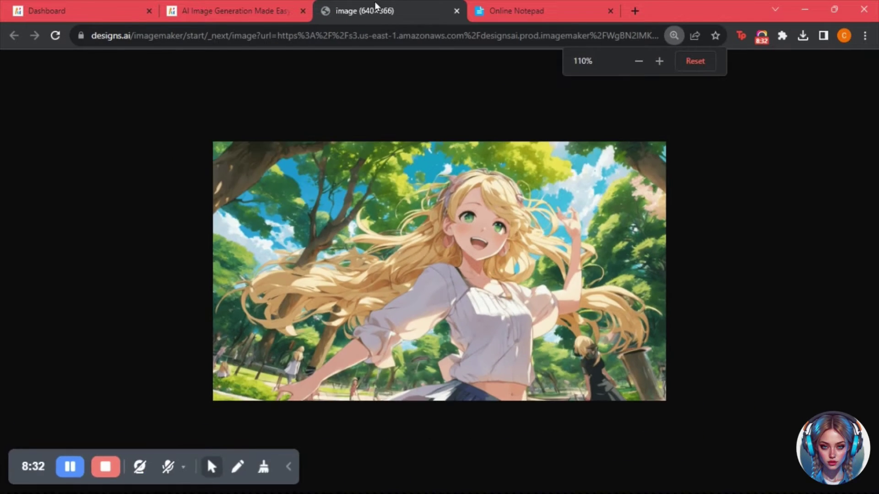
key(ctrl+w)
click(811, 362)
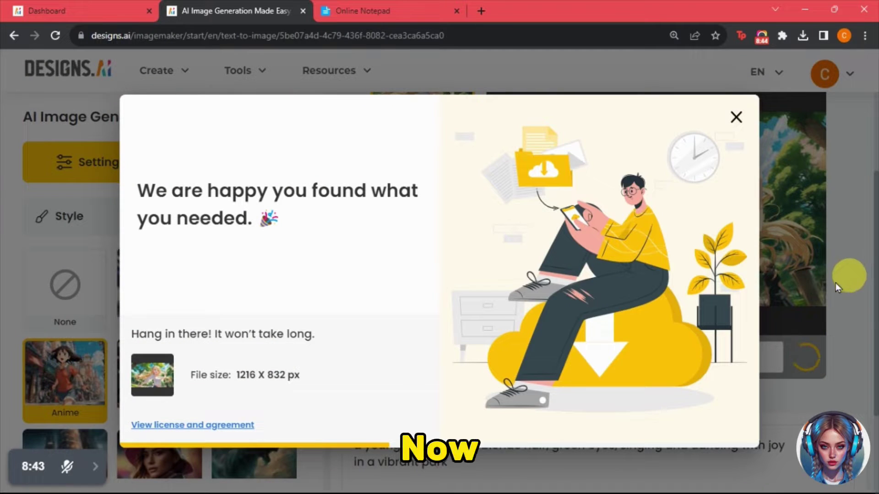
Switch to Online Notepad for the story, and extend the image prompt for the boy with "sitting under a tree"
click(392, 4)
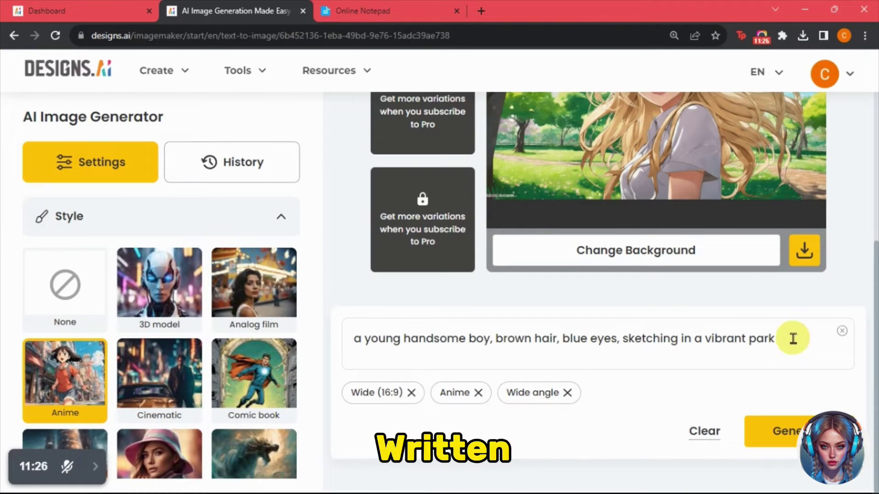
click(792, 339)
text(sittin)
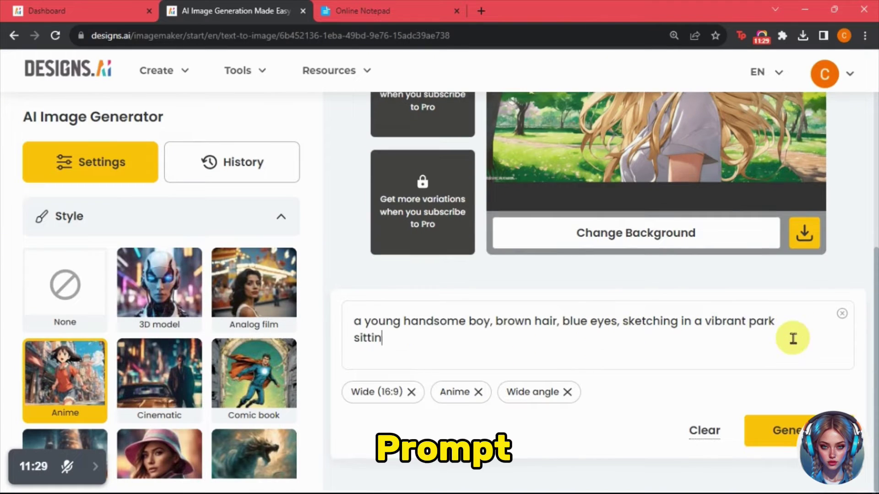
Choose the Shot from above composition and generate the picture of the boy sitting under a tree
scroll(289, 379, down, 10)
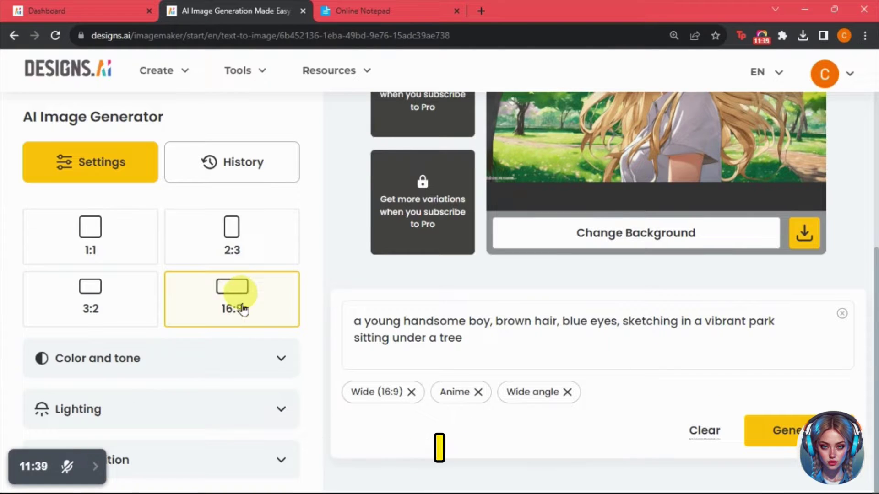
click(115, 459)
scroll(274, 370, down, 5)
scroll(275, 372, down, 1)
click(254, 343)
click(780, 430)
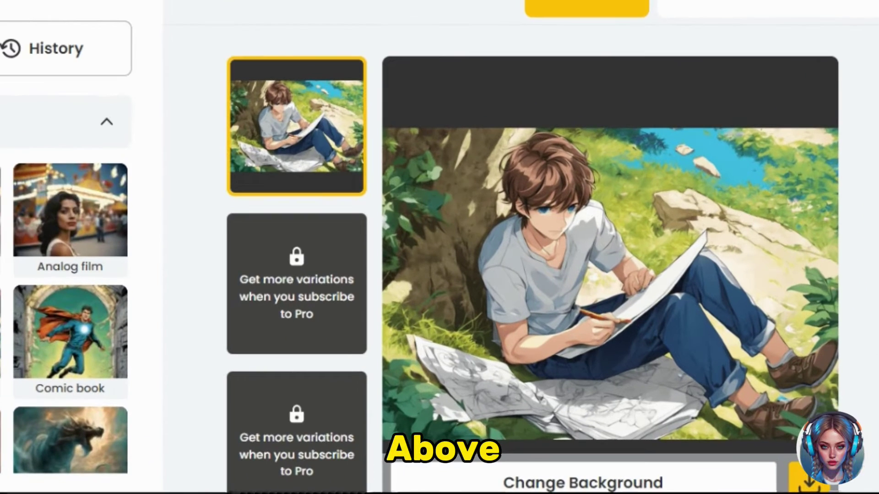
Look over the generated picture of the boy seen from above and download it
scroll(863, 314, down, 4)
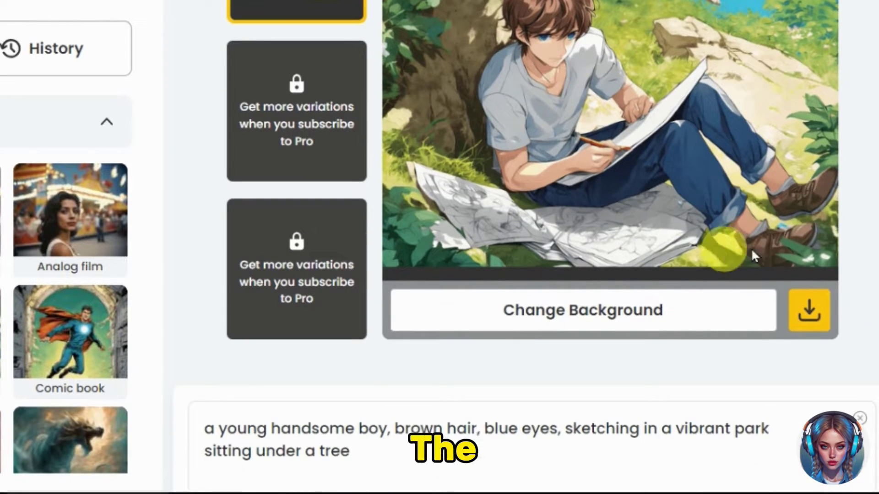
scroll(842, 270, up, 2)
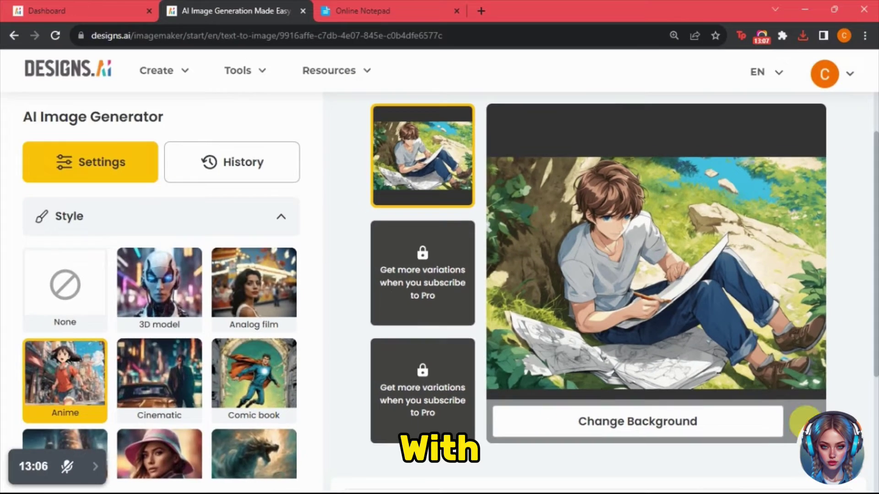
click(809, 397)
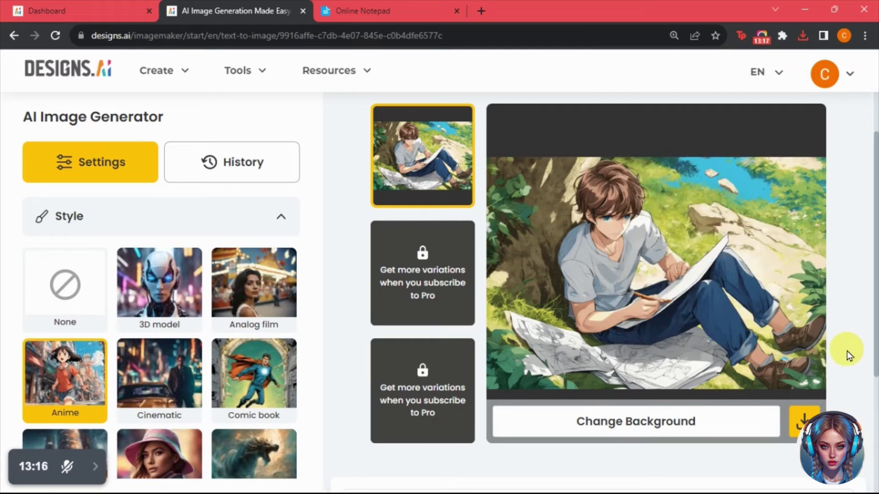
Generate another picture of the boy under the tree with a 16:9 ratio and download it
scroll(846, 351, down, 4)
scroll(225, 379, down, 5)
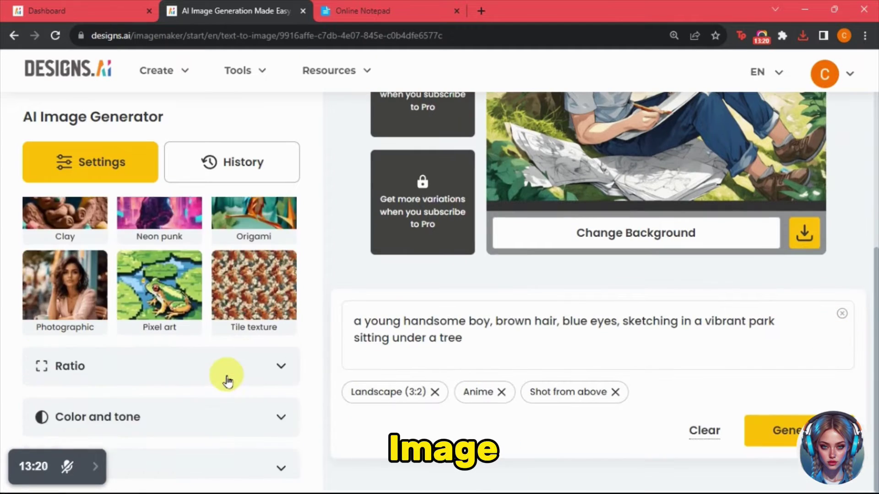
click(225, 371)
click(232, 423)
click(780, 431)
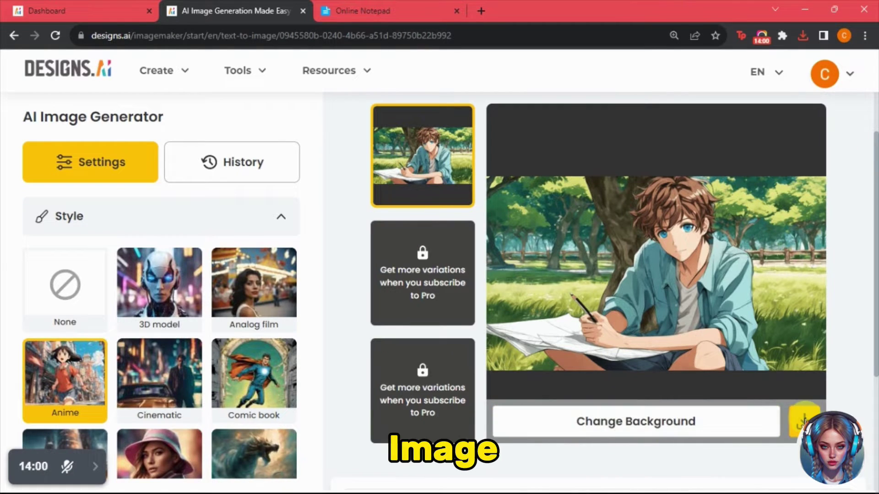
click(802, 421)
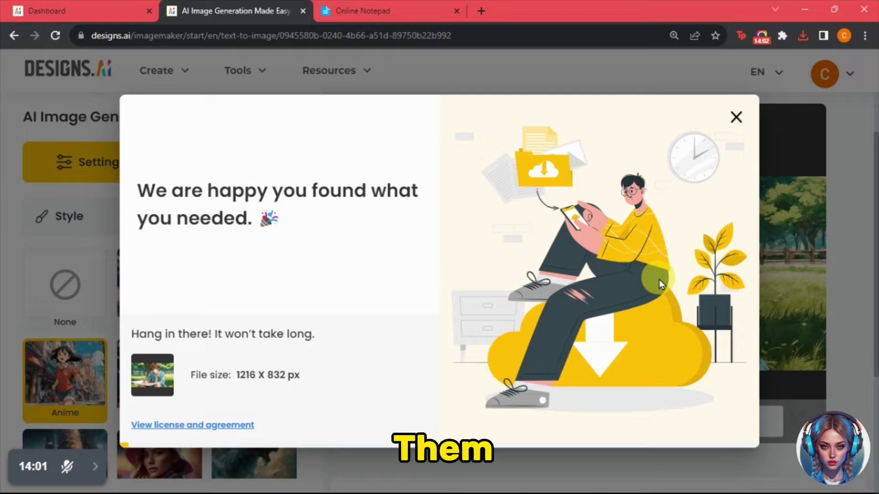